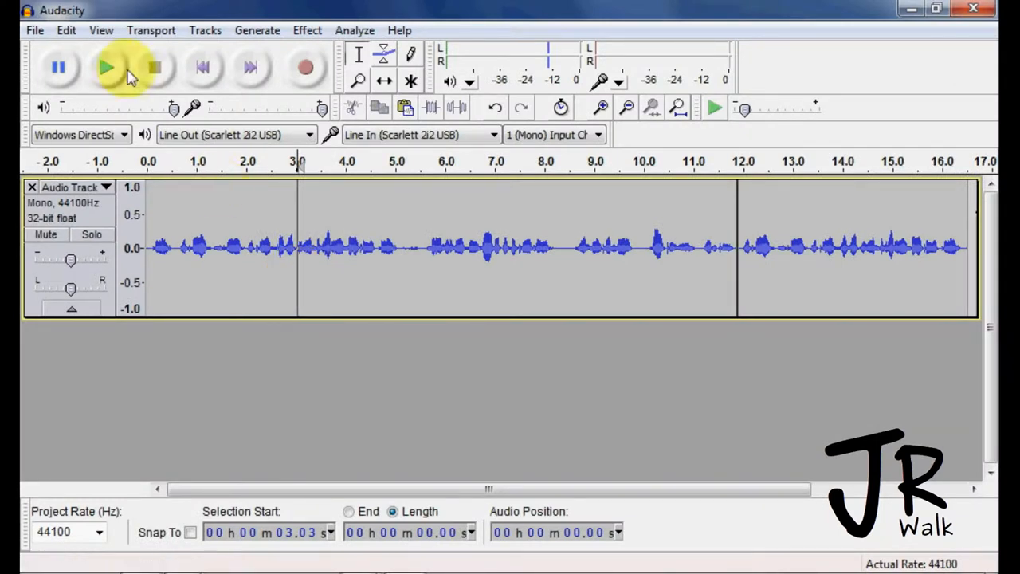
# Step: Place the cursor at about 5.3 seconds and reach for Edit > Clip Boundaries > Split
pyautogui.click(66, 31)
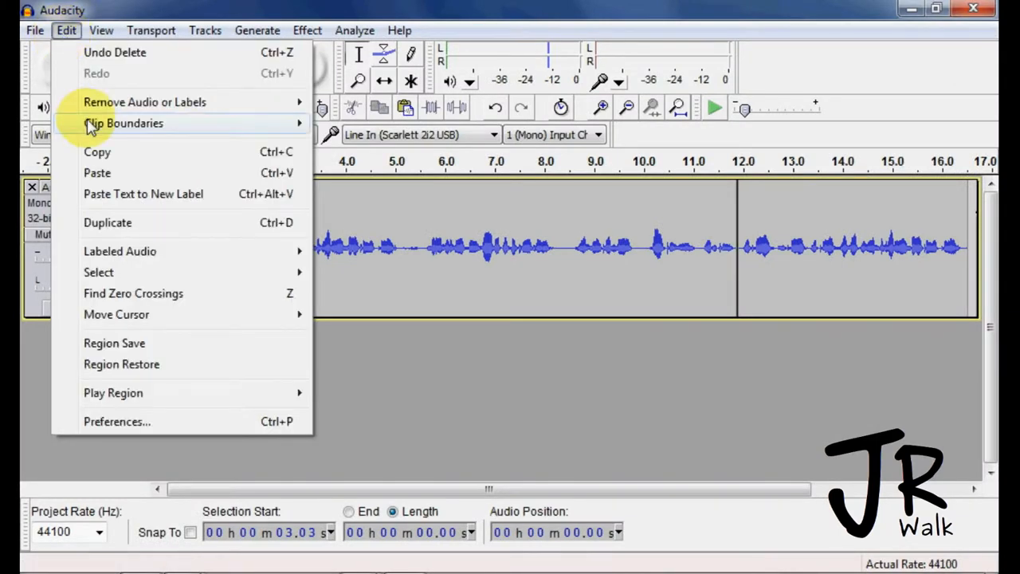
pyautogui.moveTo(124, 124)
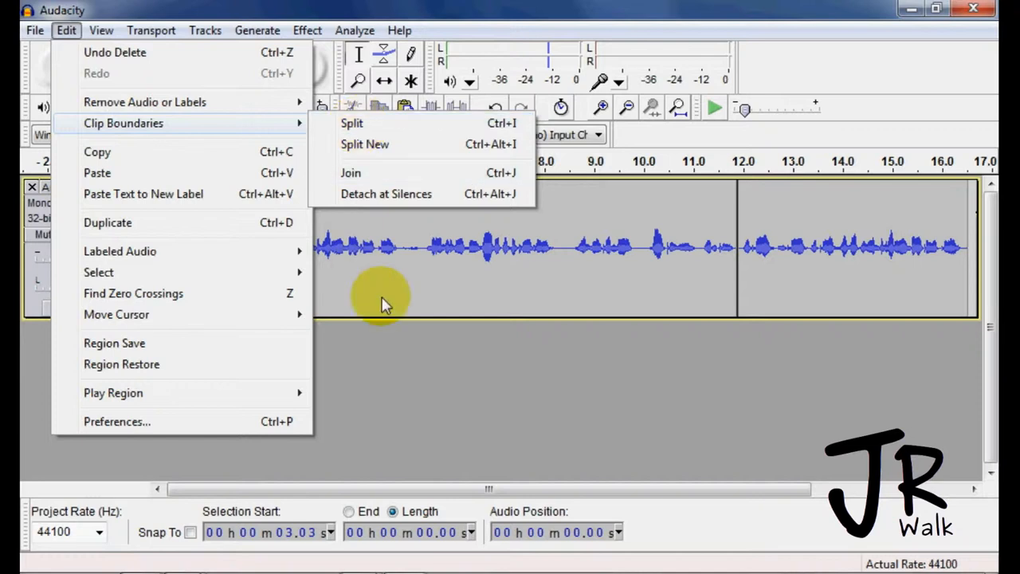
pyautogui.click(411, 283)
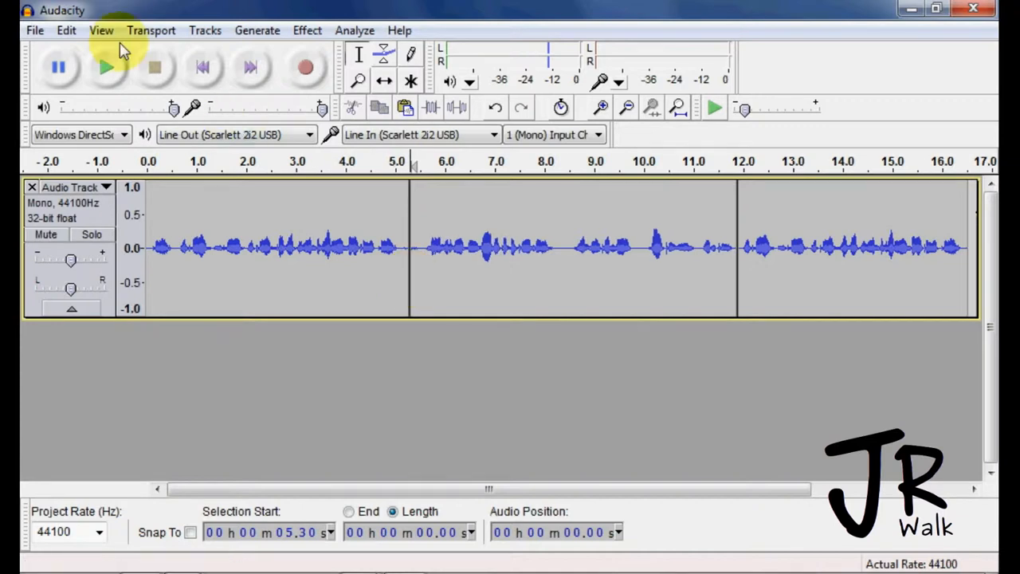
pyautogui.click(65, 30)
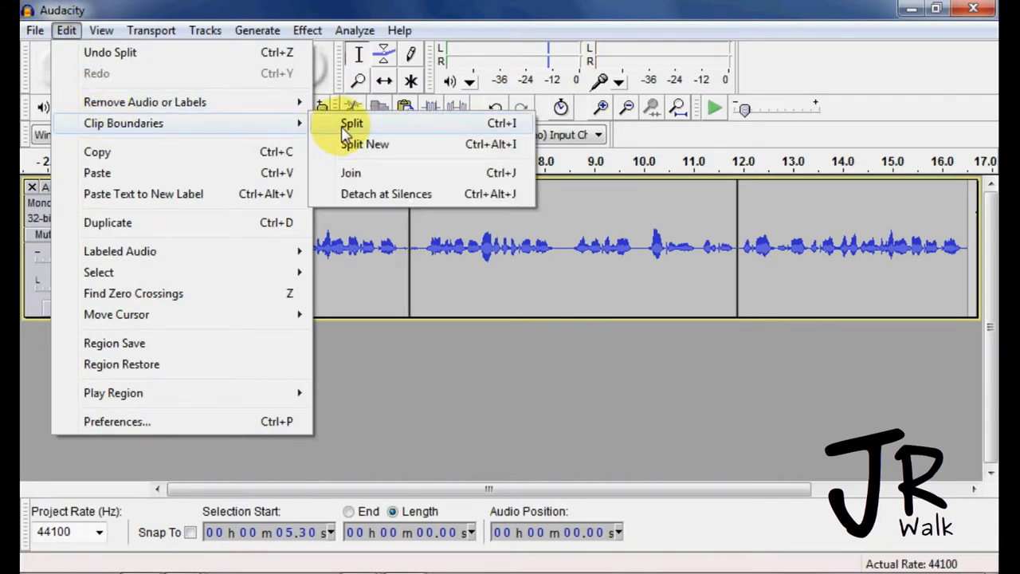
# Step: Split the track at both edges of a 5.6–8.4 second selection, making it its own clip
pyautogui.click(451, 290)
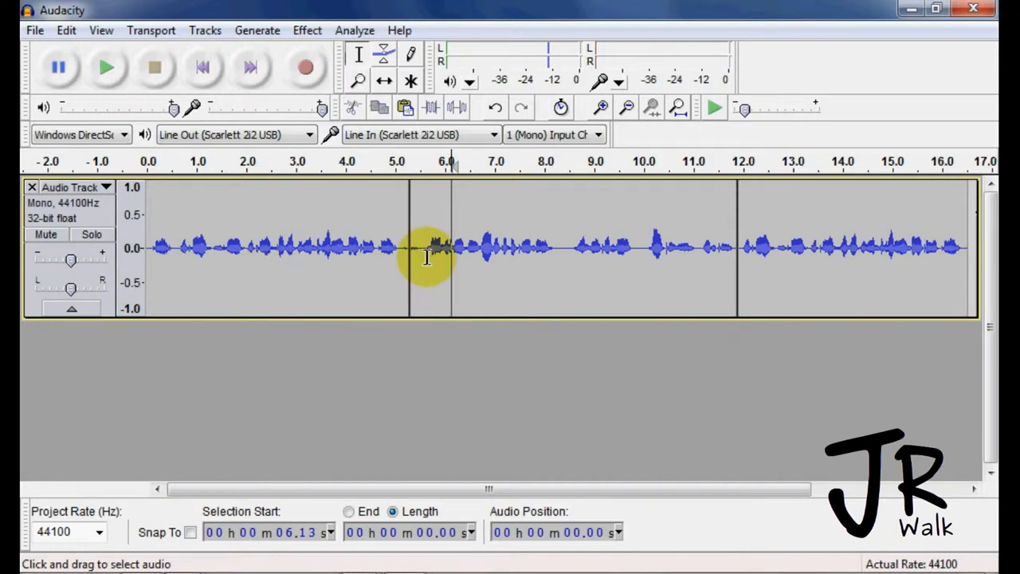
pyautogui.moveTo(424, 257); pyautogui.dragTo(562, 293)
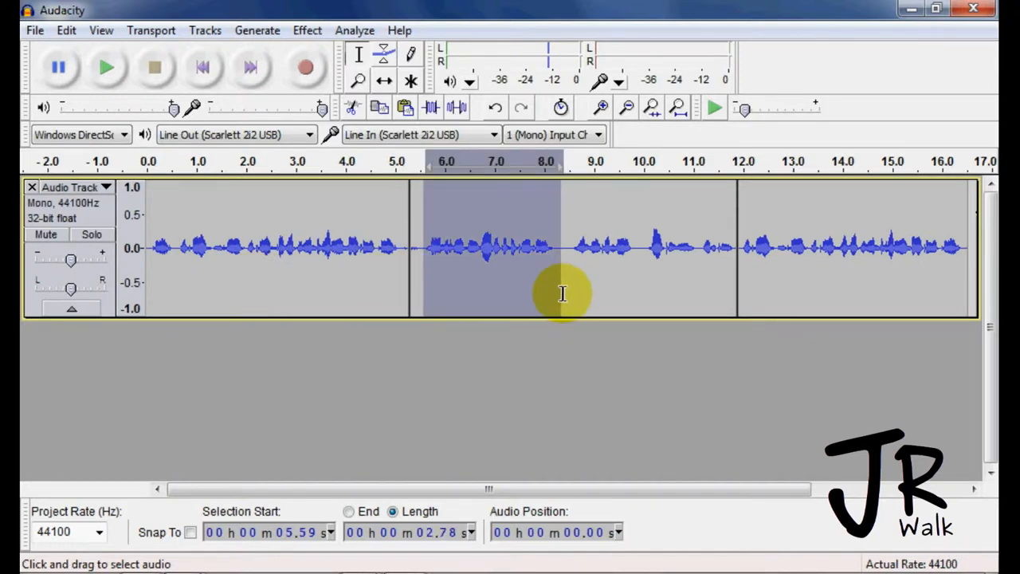
pyautogui.click(67, 31)
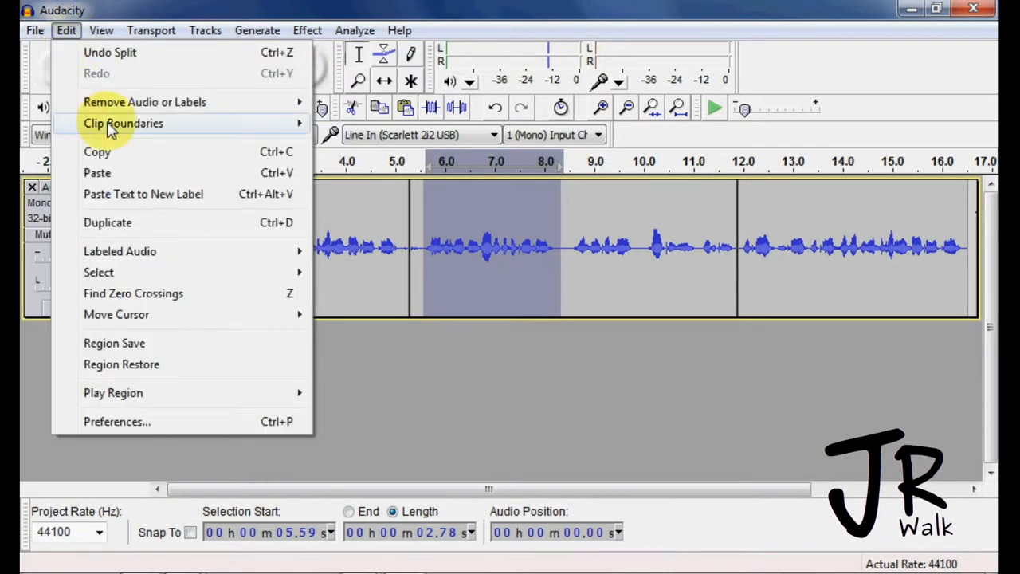
pyautogui.moveTo(124, 123)
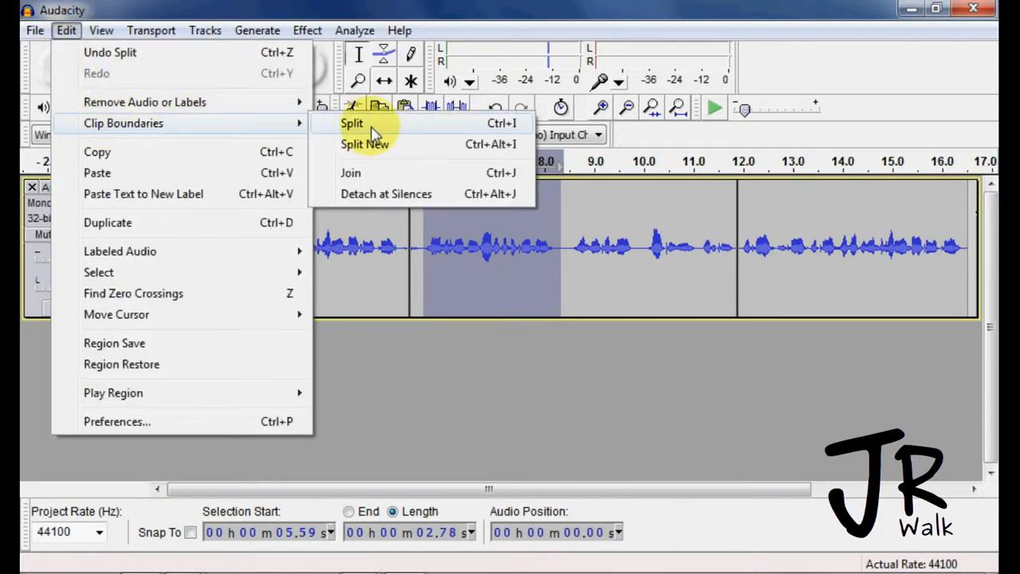
pyautogui.click(353, 123)
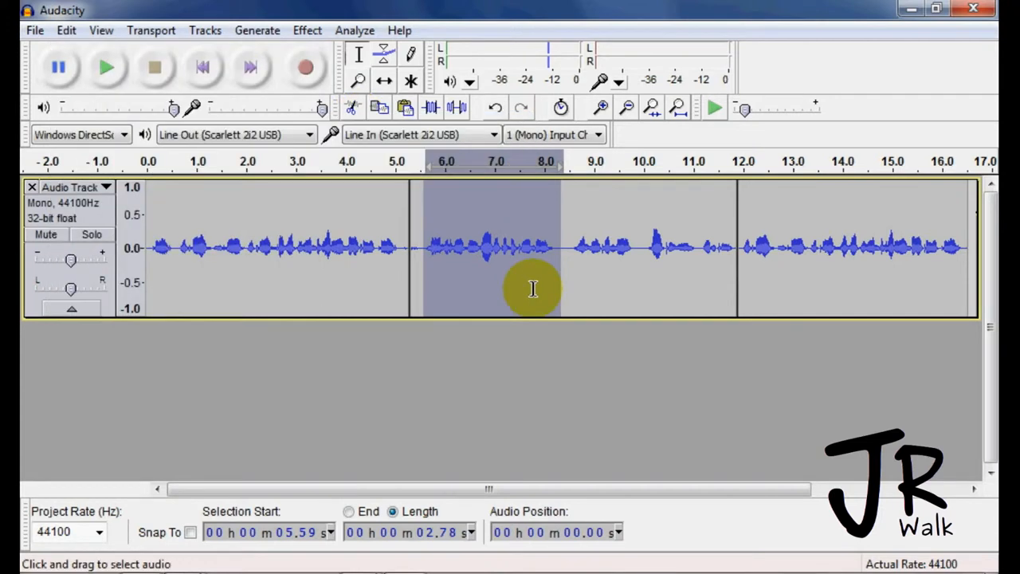
# Step: With the Time Shift tool, nudge the later clips rightward, then move them back end to end
pyautogui.click(385, 80)
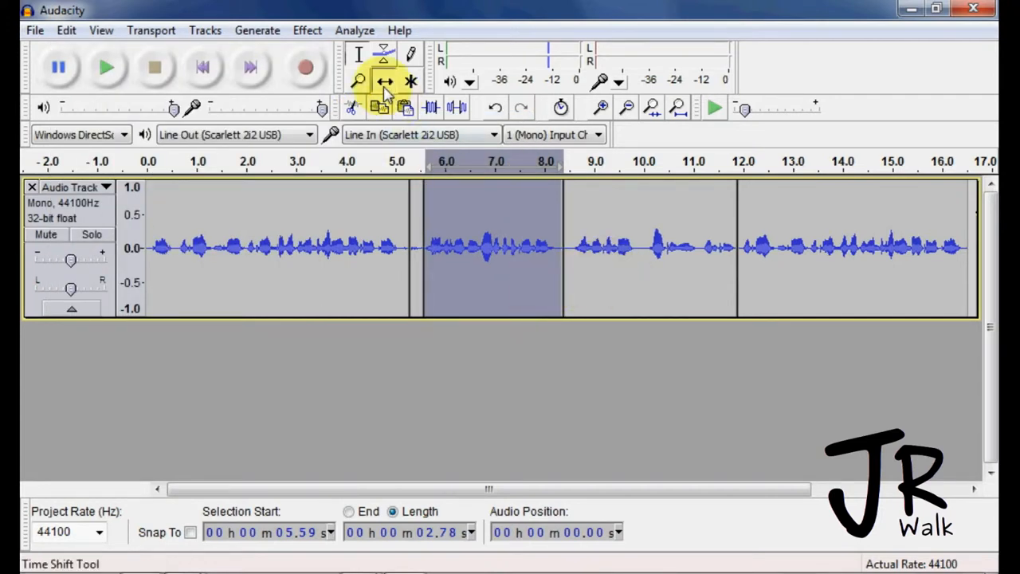
pyautogui.moveTo(781, 278); pyautogui.dragTo(835, 274)
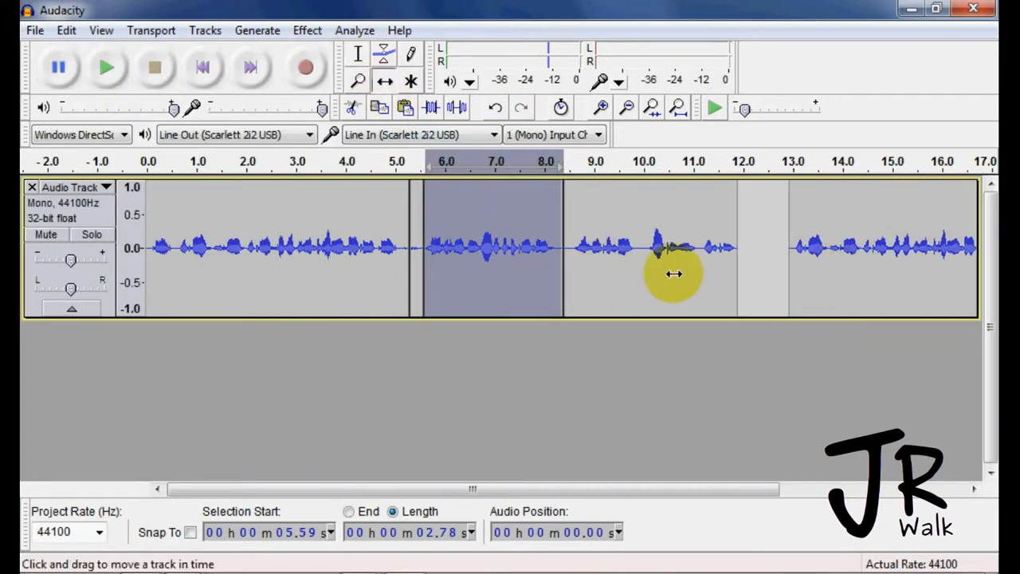
pyautogui.moveTo(638, 271); pyautogui.dragTo(686, 271)
pyautogui.moveTo(503, 275)
pyautogui.mouseDown()
pyautogui.moveTo(536, 268)
pyautogui.moveTo(517, 272)
pyautogui.mouseUp()
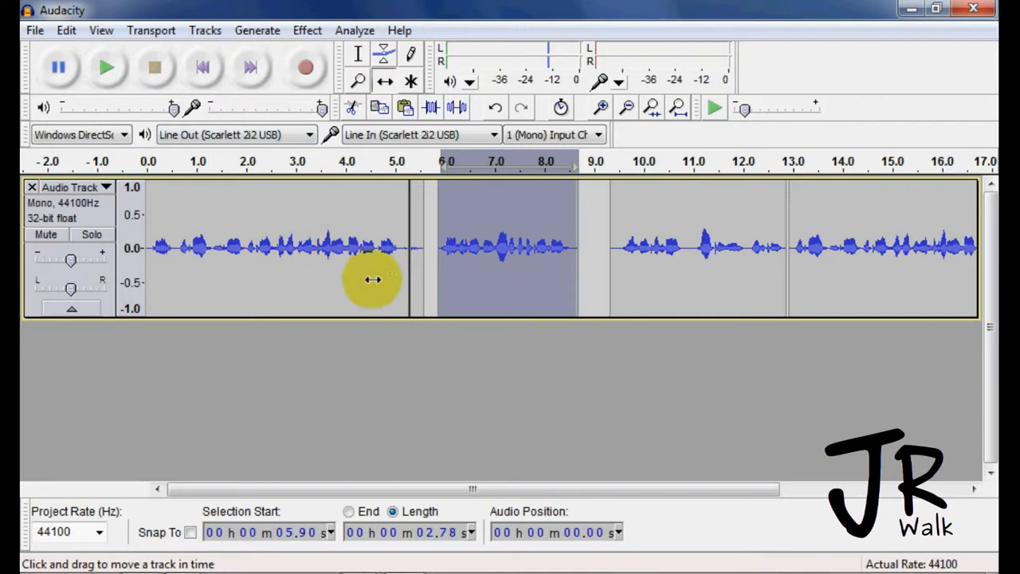
pyautogui.moveTo(446, 271); pyautogui.dragTo(431, 275)
pyautogui.moveTo(589, 287); pyautogui.dragTo(541, 288)
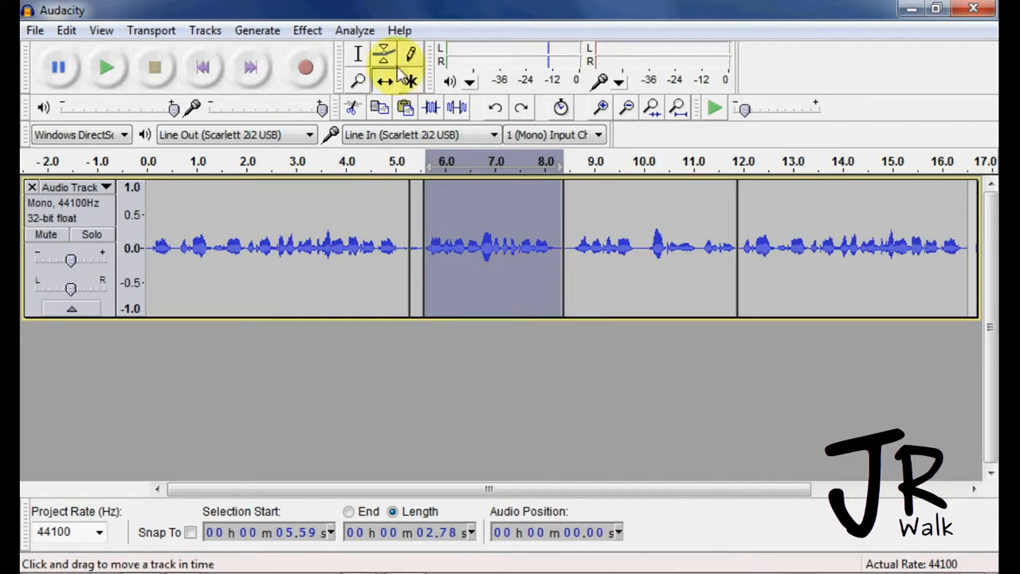
# Step: Select across all split clips for joining, then select the speech from about 5.3 to 8.4 seconds
pyautogui.click(359, 54)
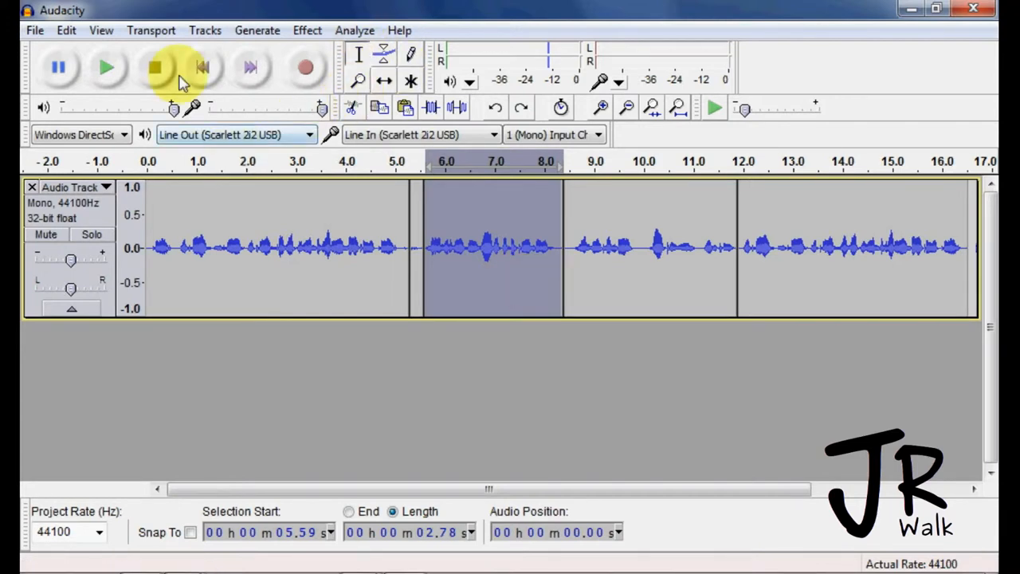
pyautogui.moveTo(774, 275); pyautogui.dragTo(388, 285)
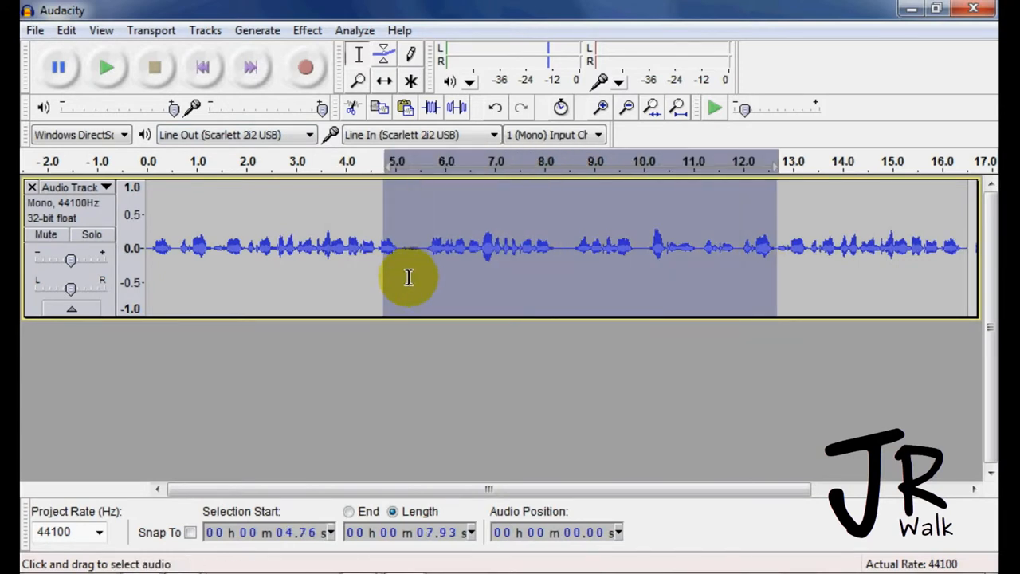
pyautogui.click(409, 279)
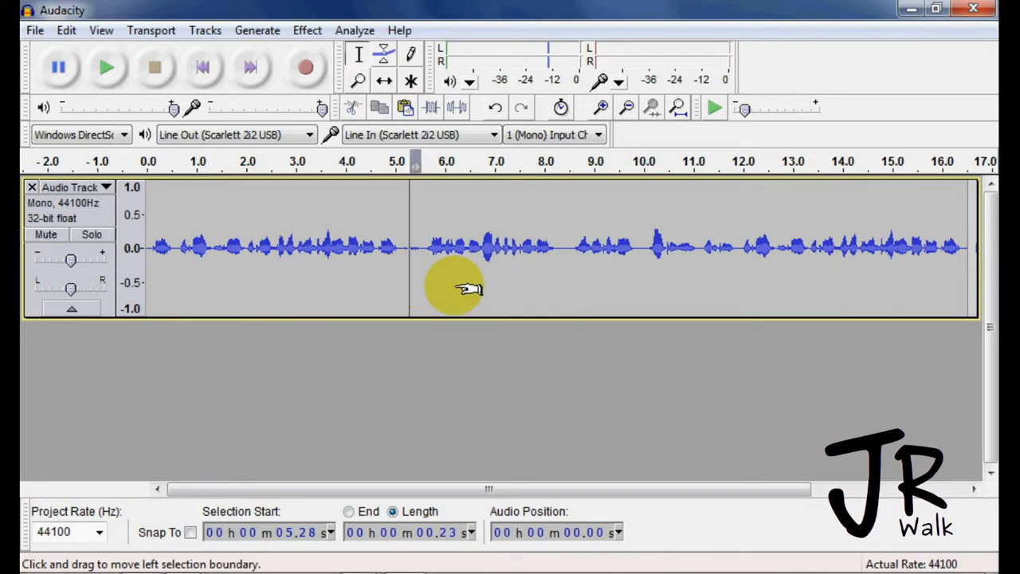
pyautogui.moveTo(415, 280); pyautogui.dragTo(548, 303)
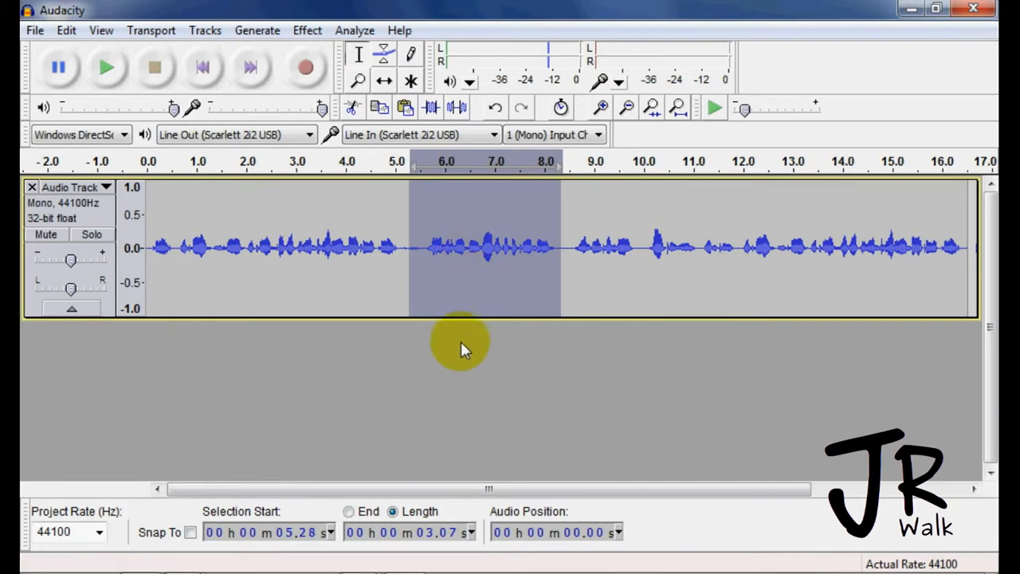
pyautogui.click(67, 32)
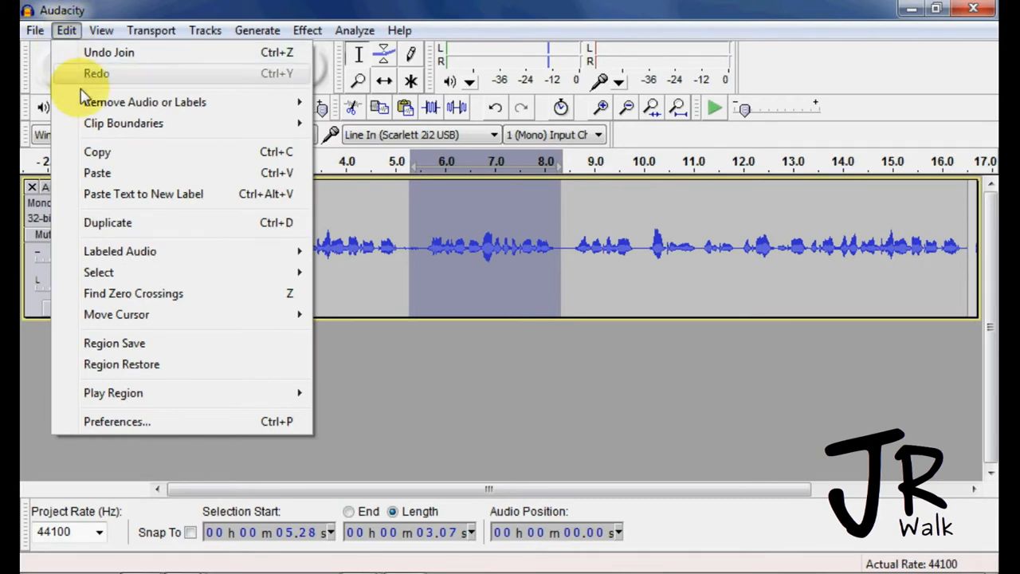
pyautogui.moveTo(123, 123)
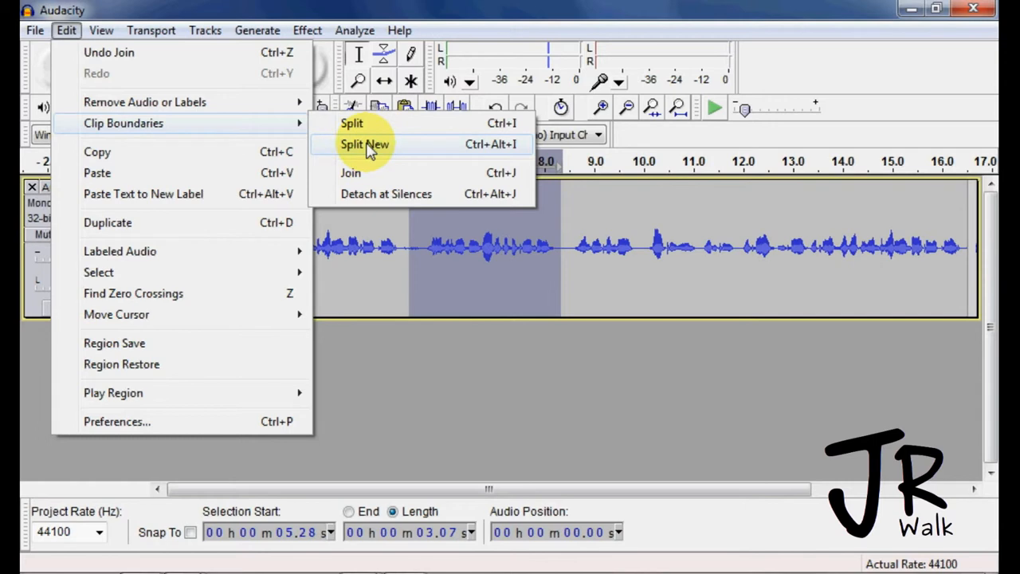
pyautogui.click(365, 144)
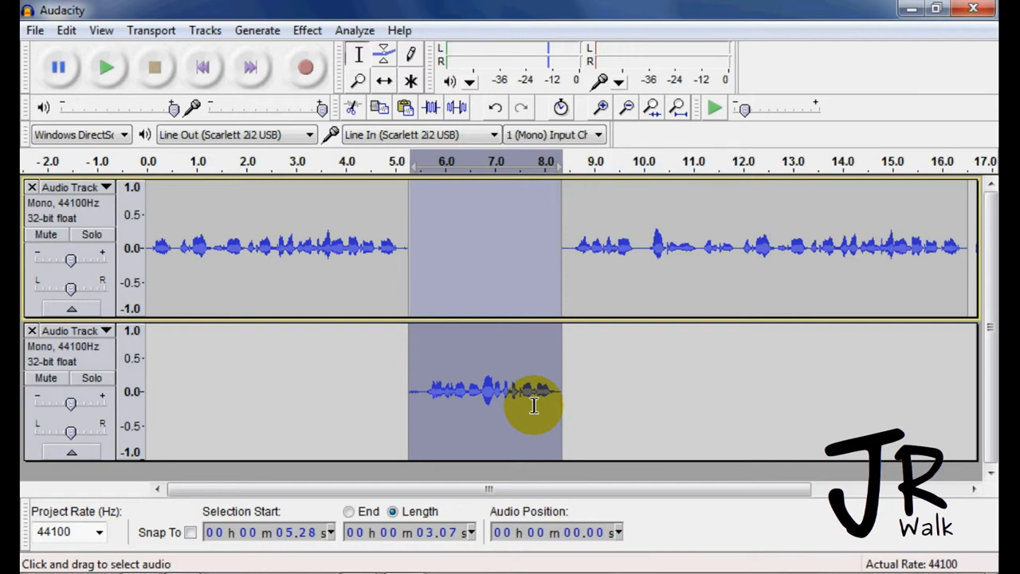
pyautogui.hotkey('ctrl', 'z')
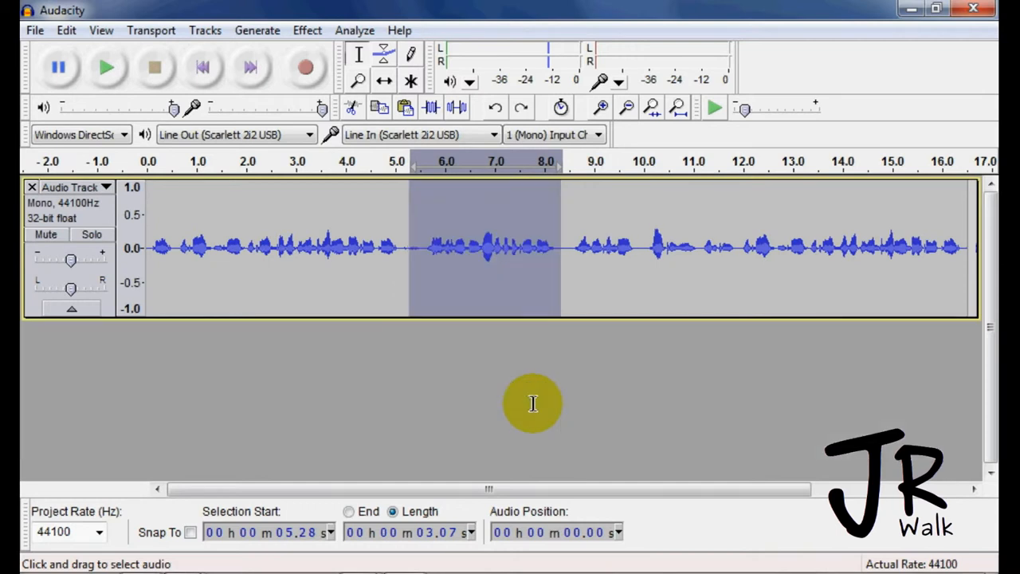
# Step: Duplicate the 5.5–8.3 second selection into a new track via Edit > Duplicate
pyautogui.click(431, 255)
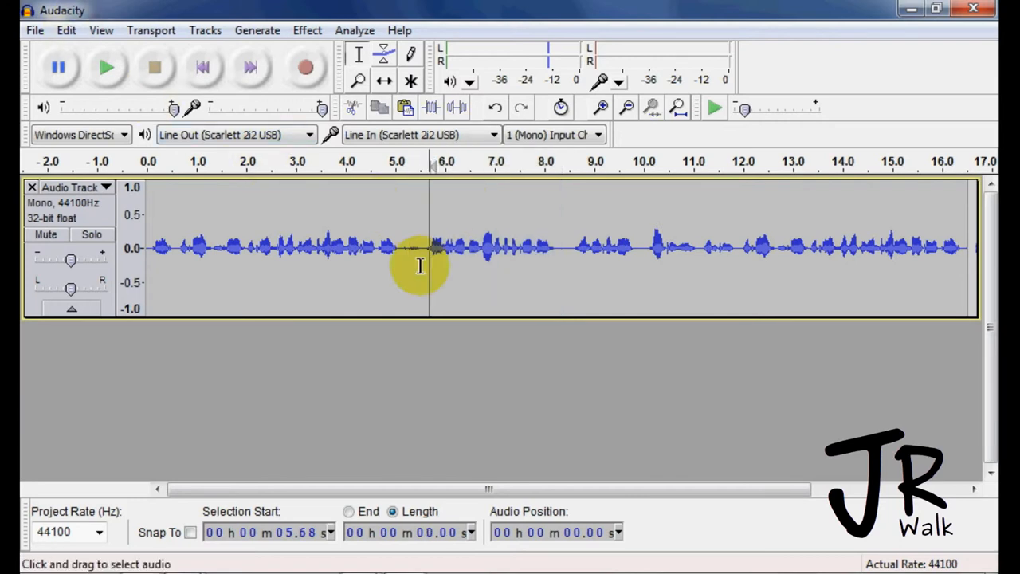
pyautogui.moveTo(420, 265); pyautogui.dragTo(562, 277)
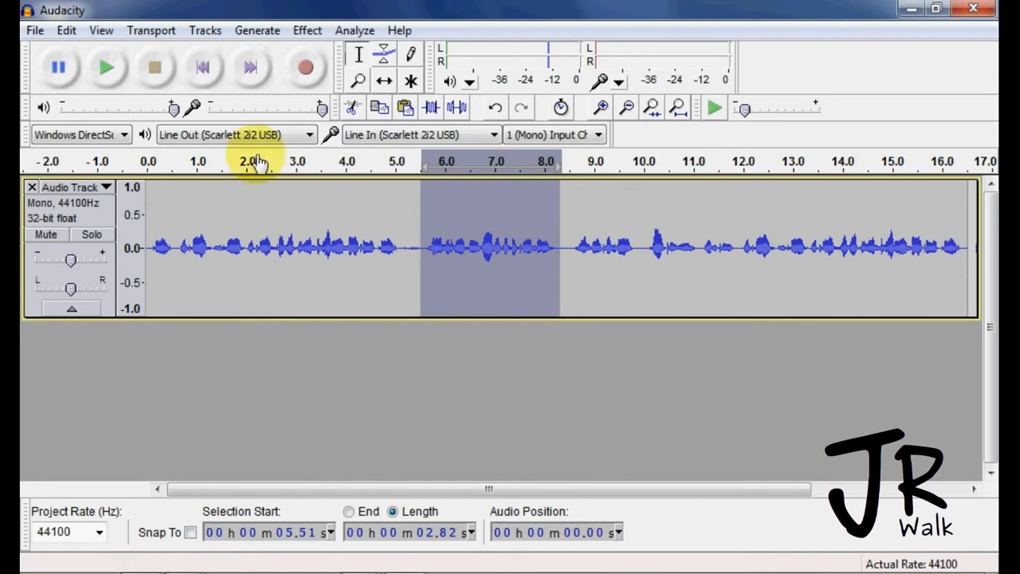
pyautogui.click(67, 31)
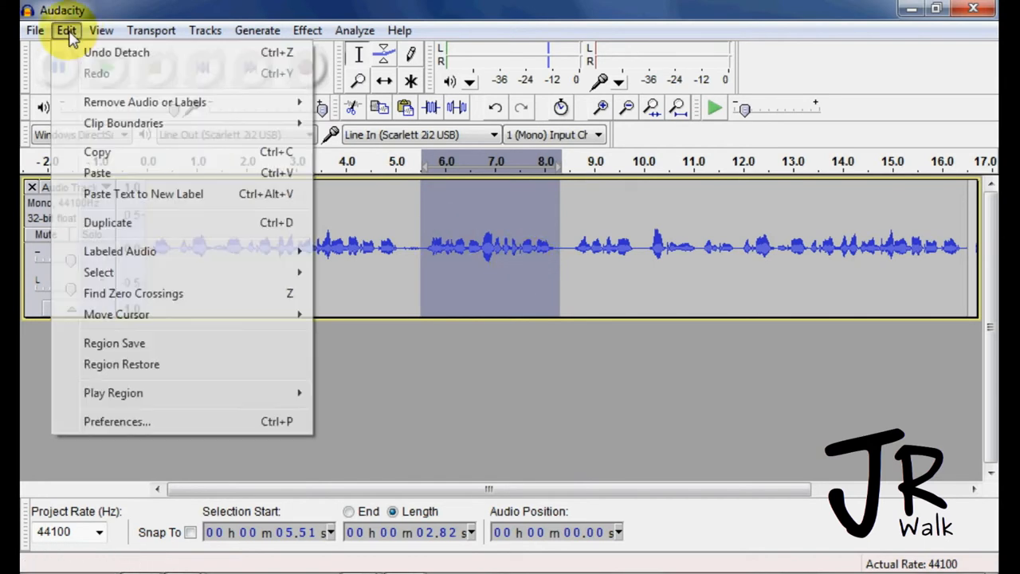
pyautogui.click(108, 222)
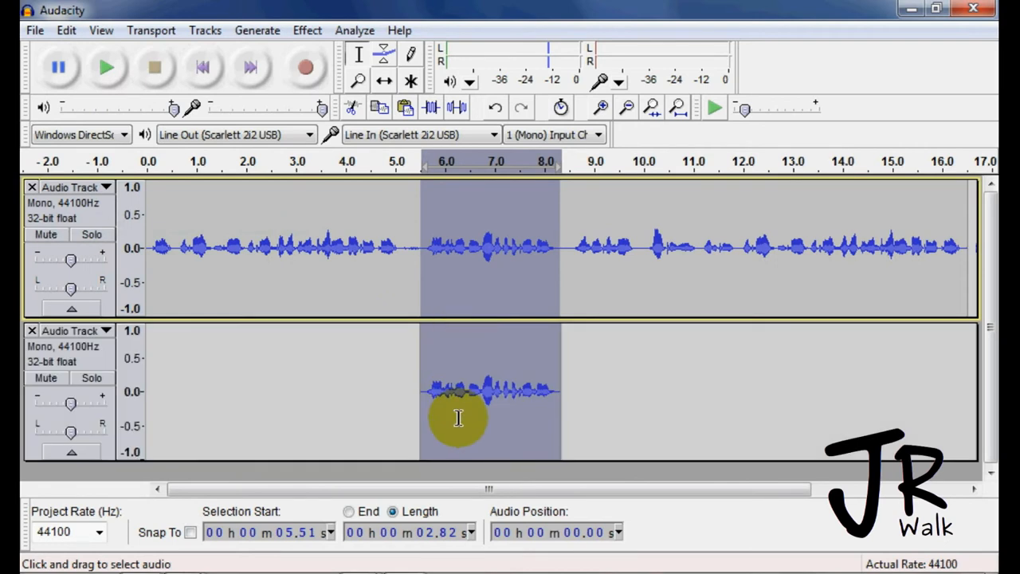
# Step: Duplicate the entire top speech track into a third track below (Ctrl+D)
pyautogui.click(383, 278)
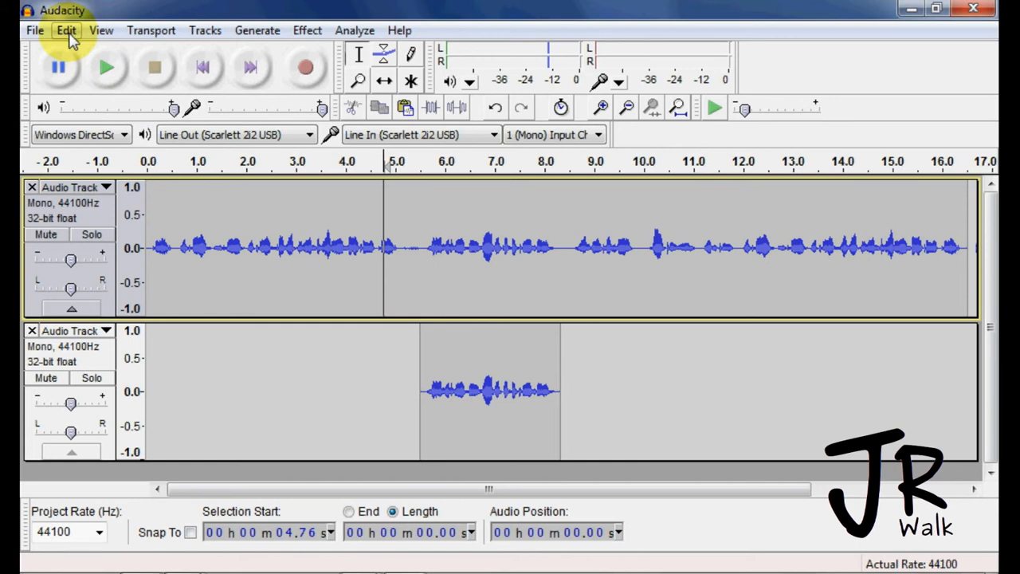
pyautogui.click(66, 30)
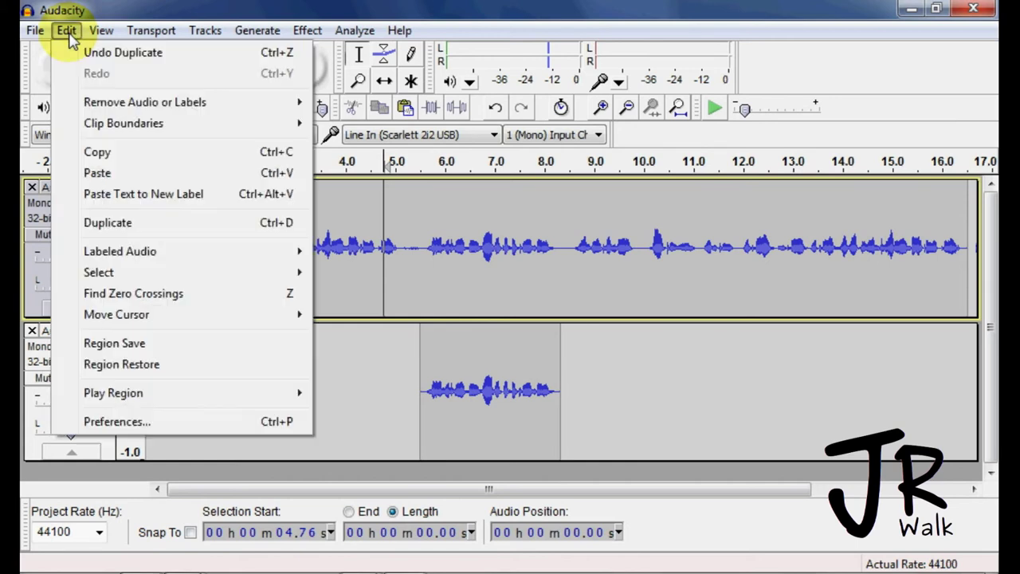
pyautogui.click(106, 222)
pyautogui.hotkey('ctrl', 'd')
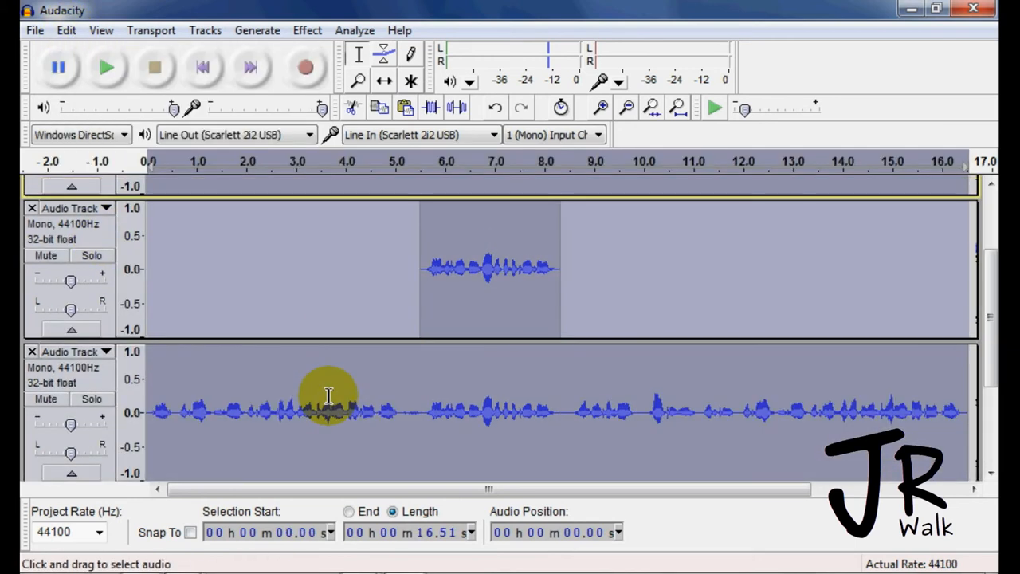